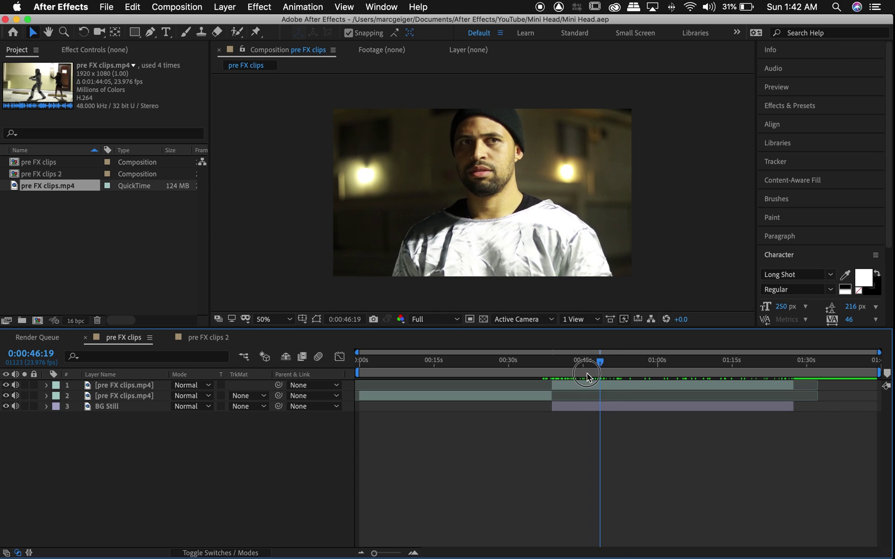
Step: Select the top pre FX clips layer and briefly hide it to check the layers underneath
left_click(569, 385)
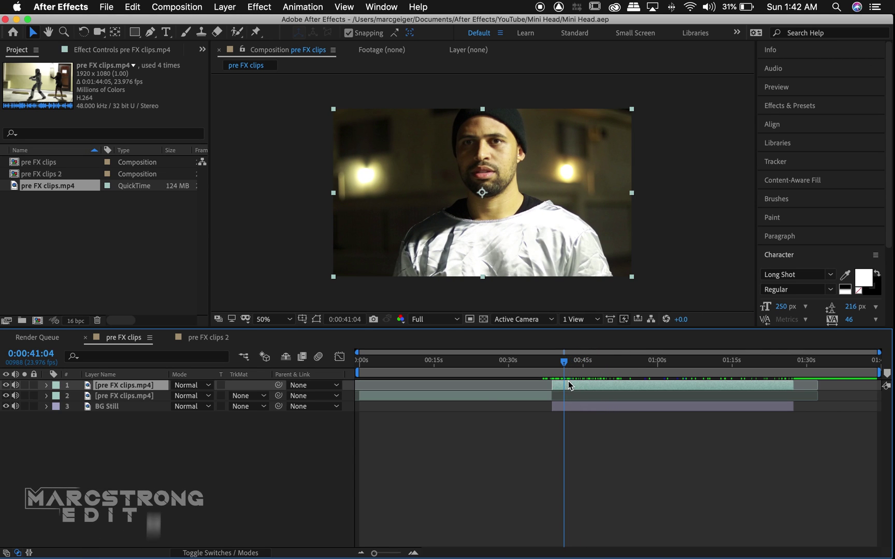
left_click(7, 386)
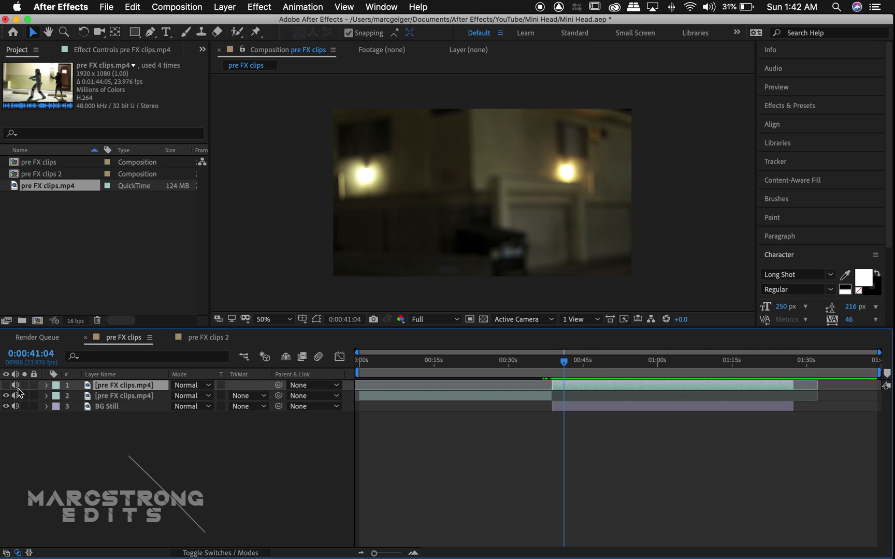
left_click(6, 386)
Step: View the green-screen head at 0:00:23:15, return to the night shot at 0:00:40:13, and open the Animation menu
left_click(476, 361)
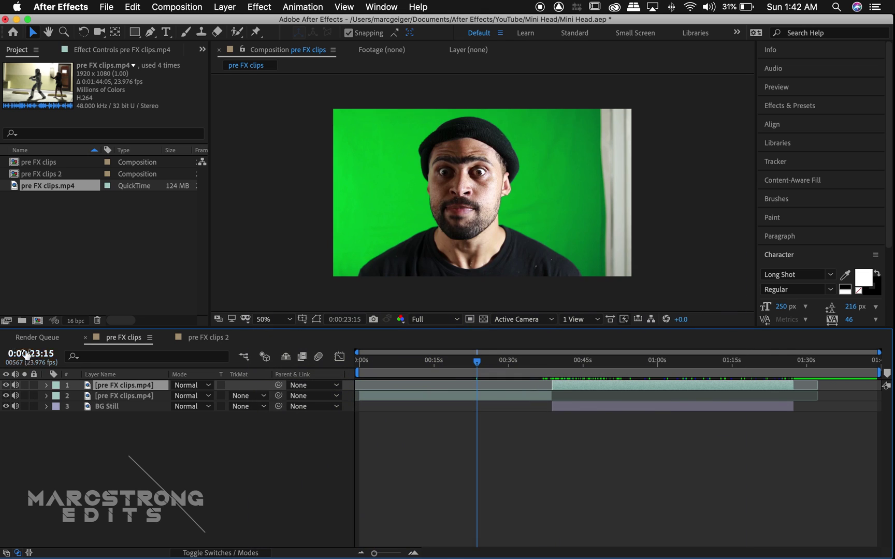
left_click(560, 363)
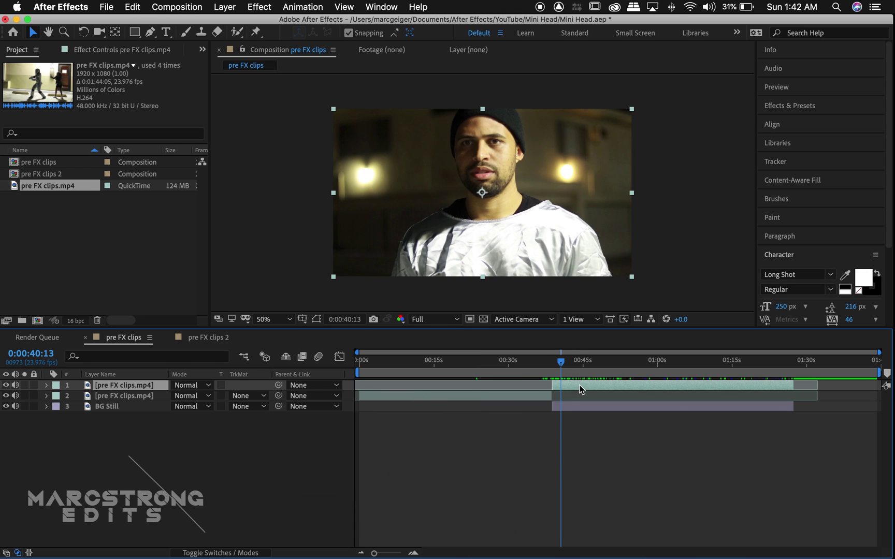
left_click(305, 7)
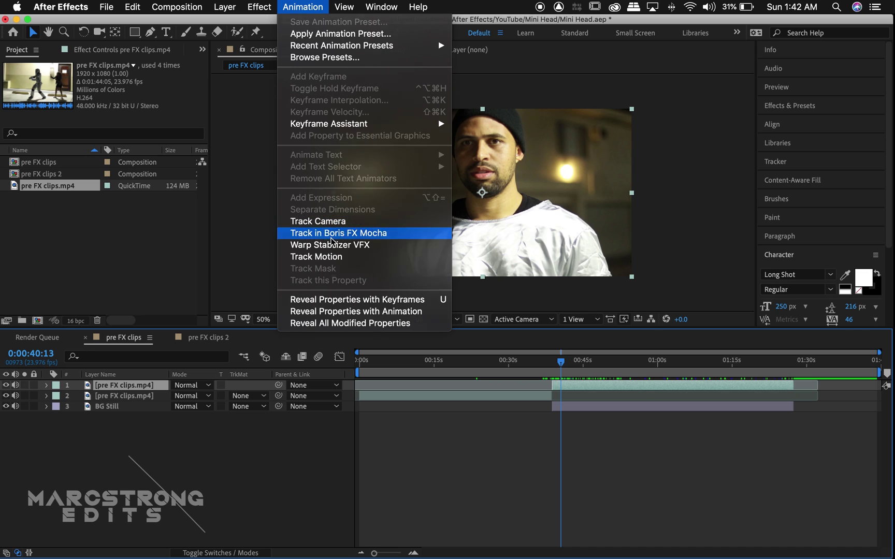
Step: Launch the Mocha tracking window for the top clip and pick the X-Spline tool
left_click(331, 233)
left_click(103, 98)
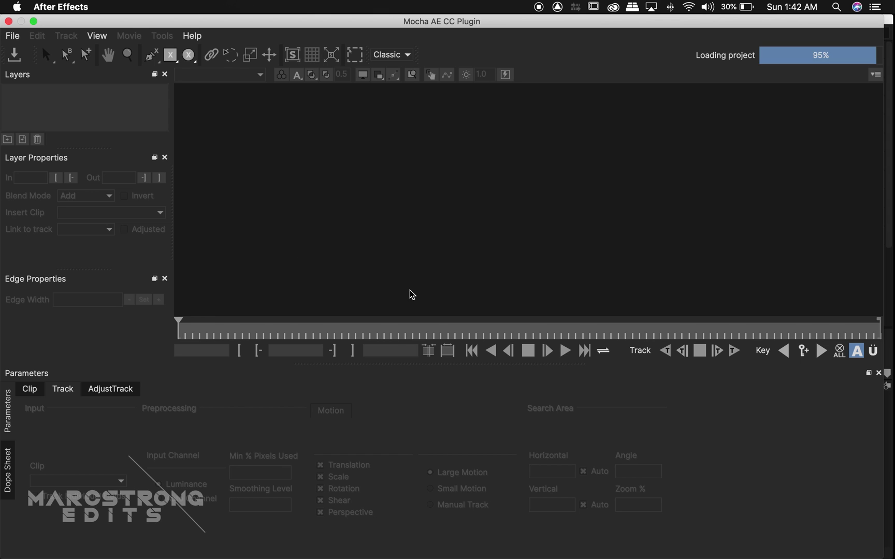
left_click(150, 54)
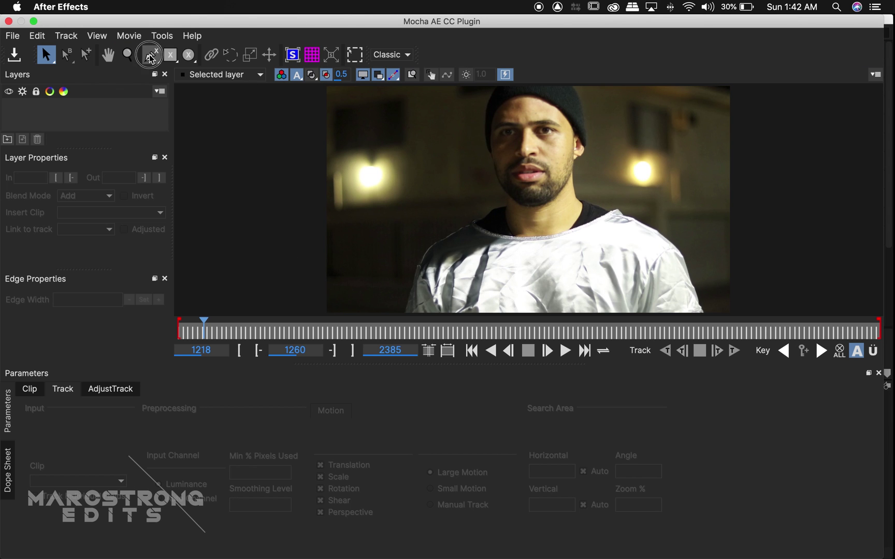
scroll(492, 246, "up", 3)
Step: Draw an X-Spline shape around the collar and shoulders, track it forward, and save the project
left_click(427, 205)
left_click(452, 195)
left_click(551, 231)
left_click(665, 227)
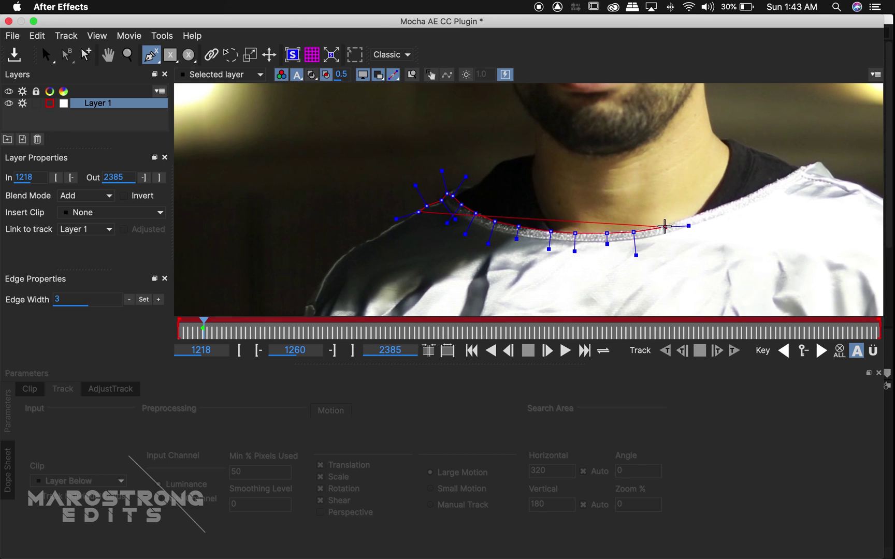
left_click(741, 199)
left_click(816, 165)
left_click(837, 294)
left_click(362, 290)
left_click(734, 350)
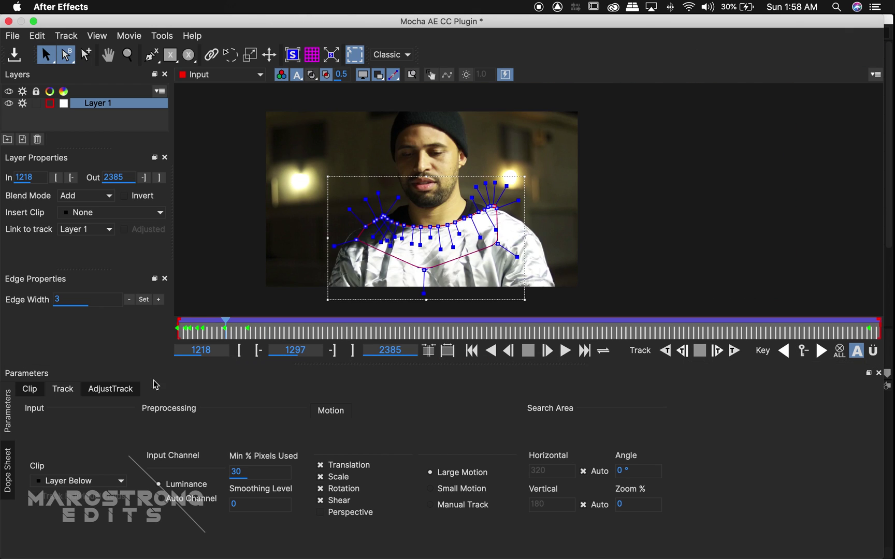
left_click(16, 54)
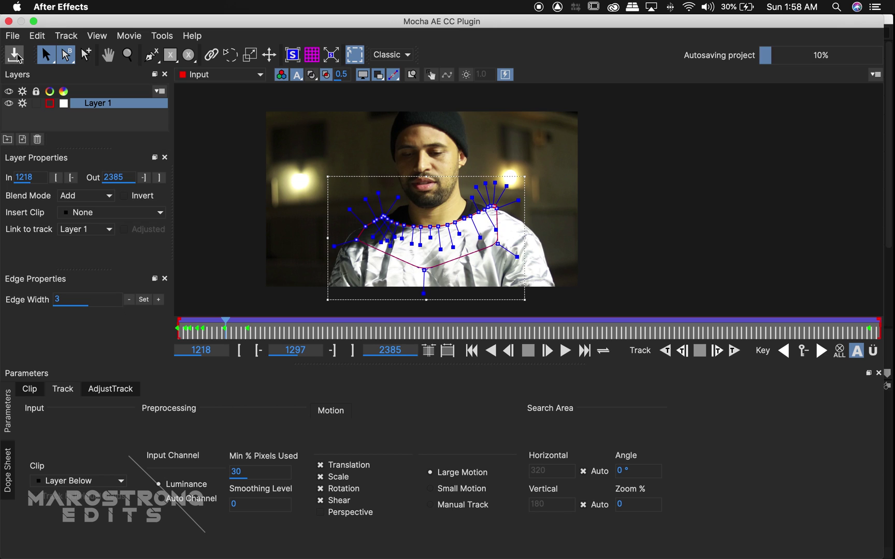
Step: Close Mocha and duplicate the tracked top clip layer with Cmd+D
left_click(8, 21)
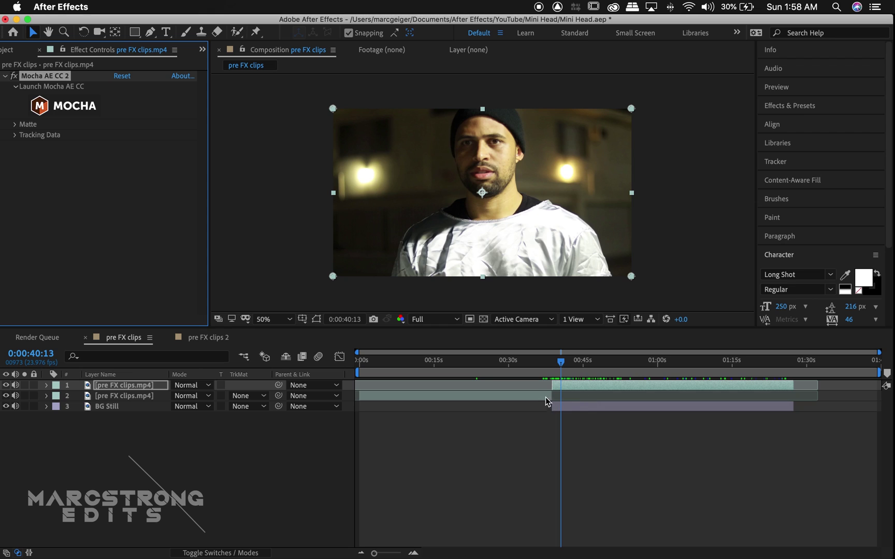
left_click(565, 386)
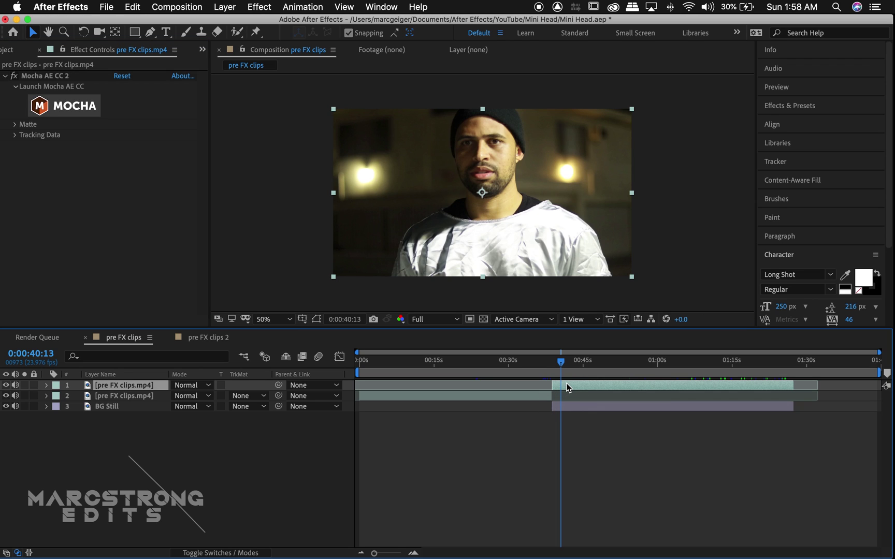
key("super+d")
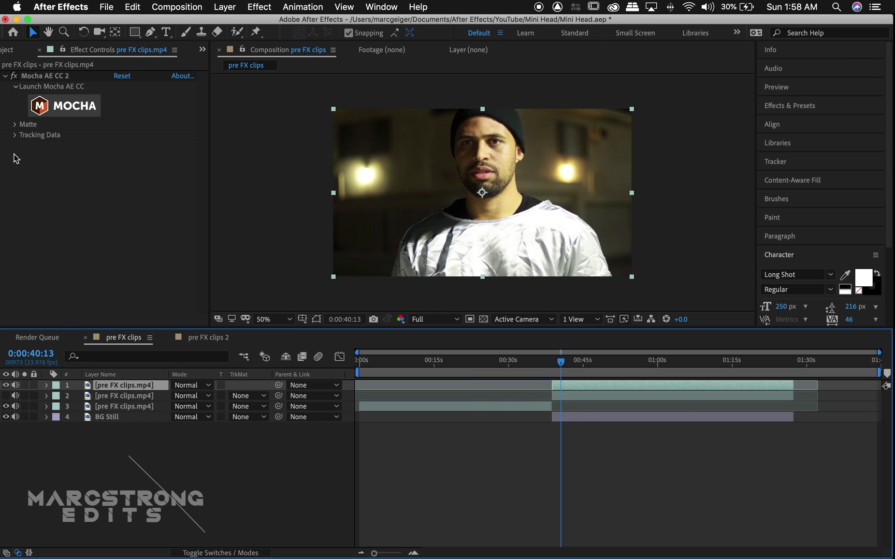
Step: Expand the Mocha Matte settings, preview the matte by toggling layer 2, then select layer 2
left_click(15, 124)
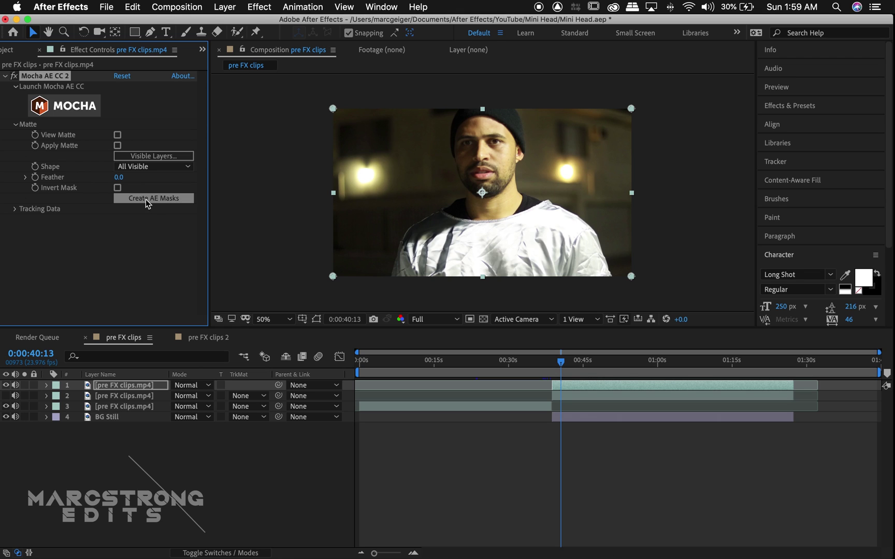
left_click(6, 395)
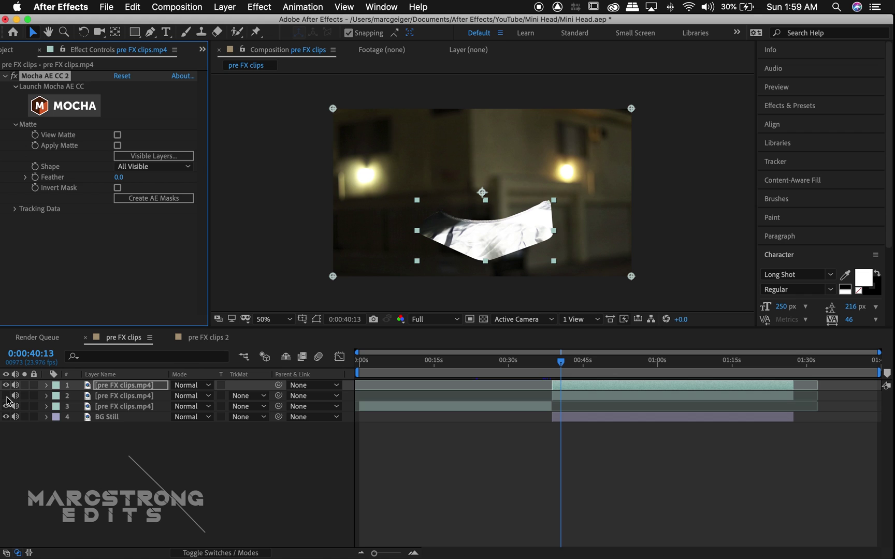
left_click(7, 395)
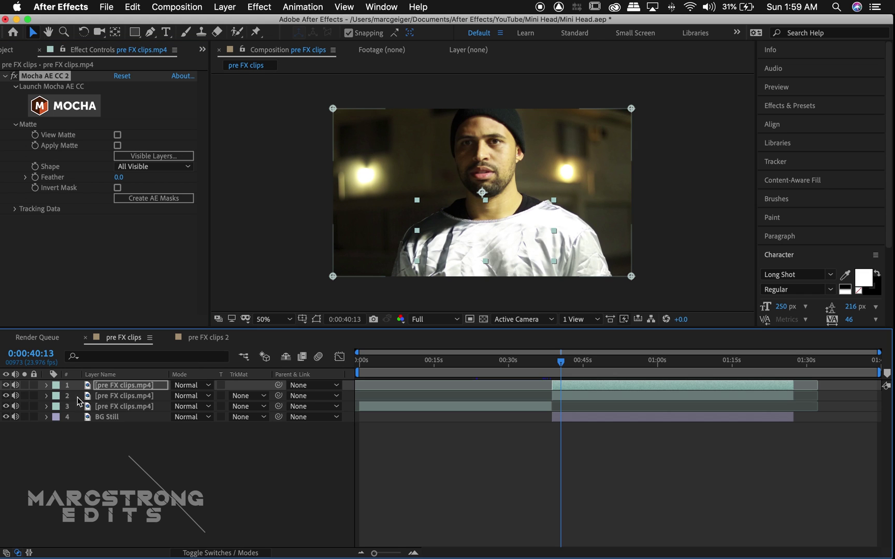
left_click(103, 396)
Step: Hide layer 1 and draw a closed Pen mask around the actor's head on layer 2
left_click(7, 385)
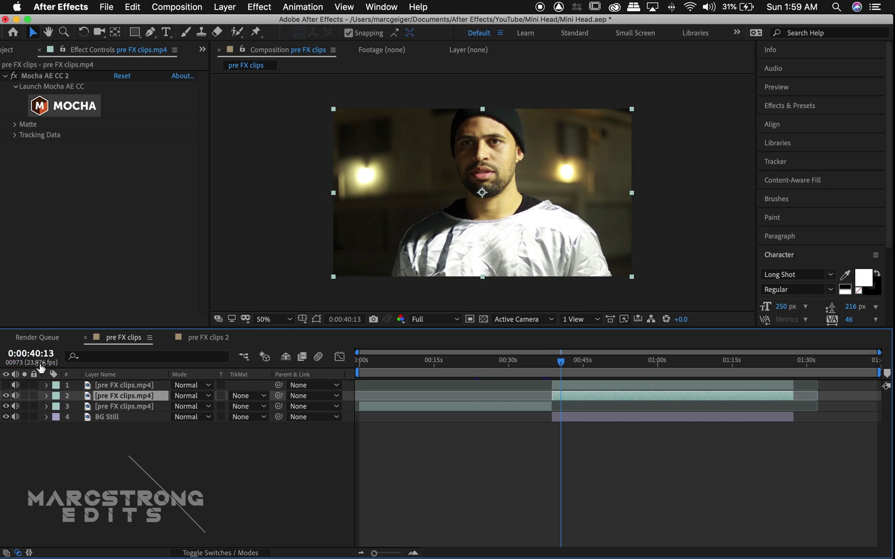
key("g")
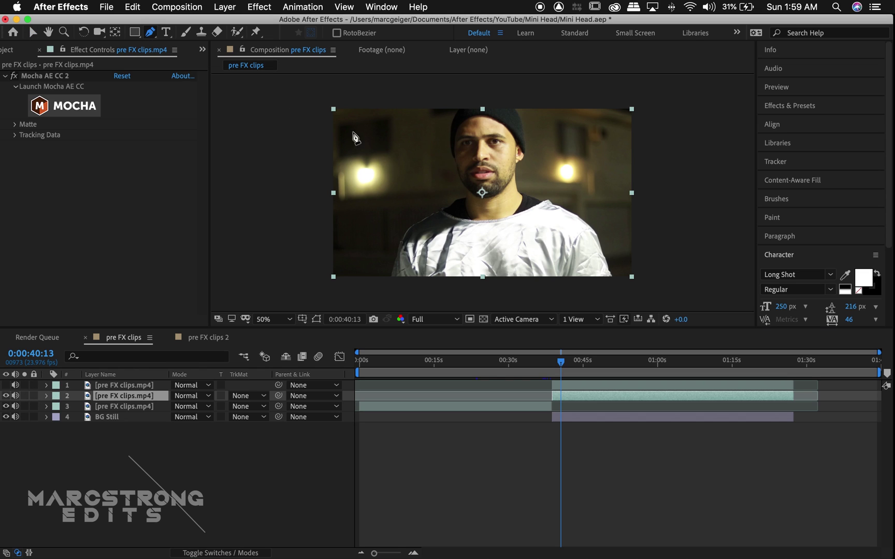
left_click(418, 211)
left_click_drag(454, 226, 472, 225)
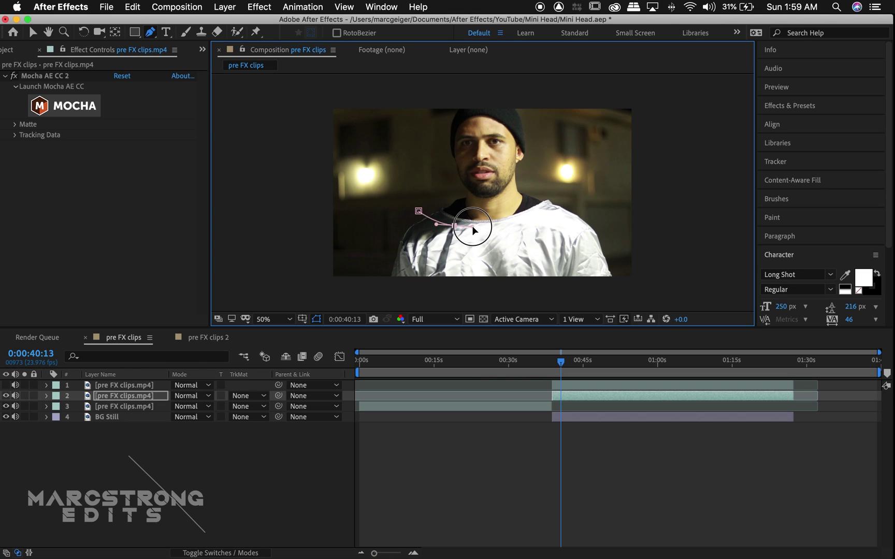
left_click(522, 220)
left_click(557, 191)
left_click(572, 101)
left_click(489, 83)
left_click(401, 99)
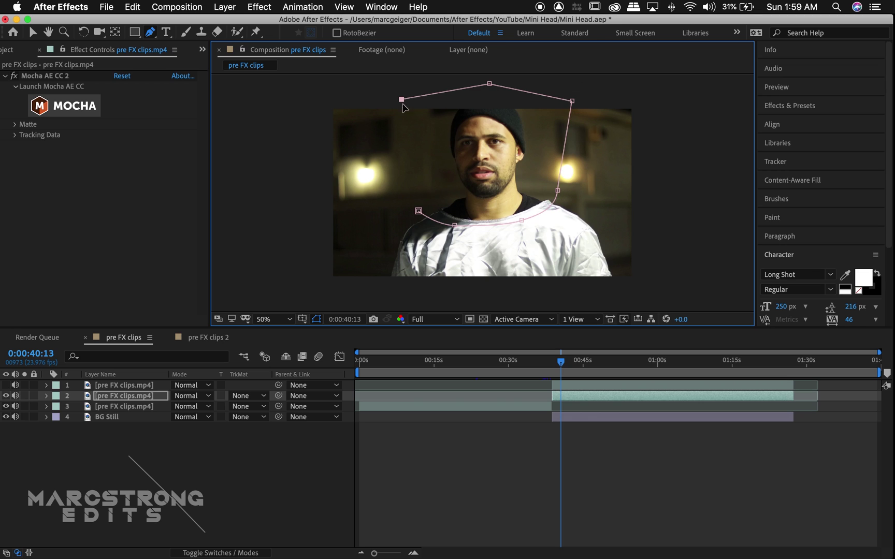
left_click(418, 210)
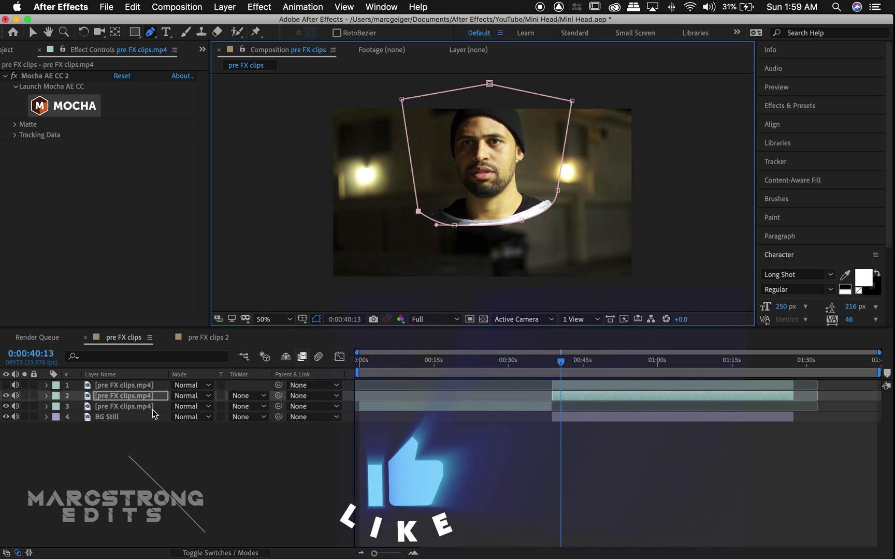
Step: Set Mask 1 to Subtract, show layer 1 again, and scrub later to check the headless result
key("m")
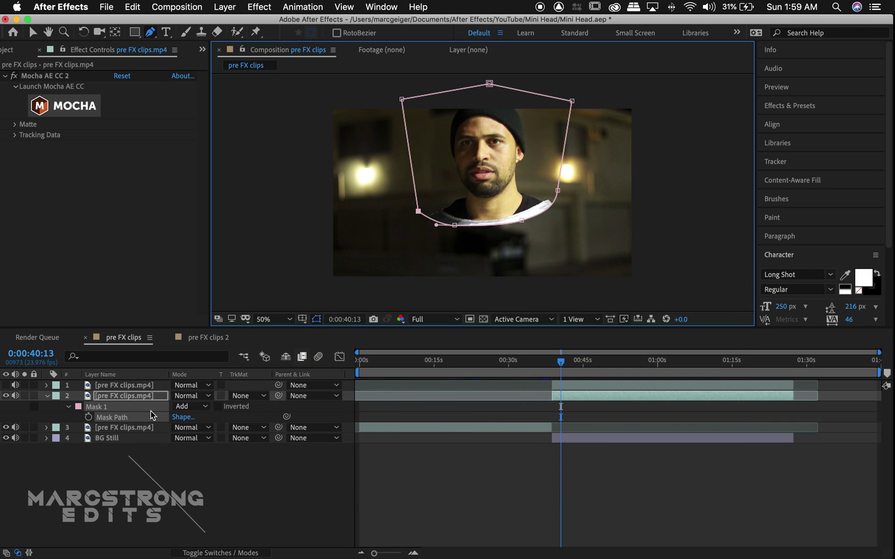
left_click(201, 409)
left_click(202, 443)
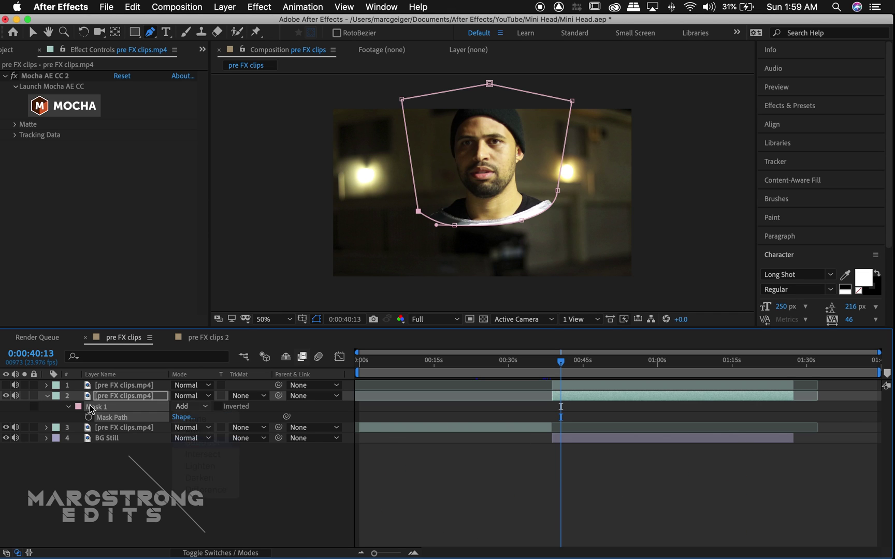
left_click(47, 396)
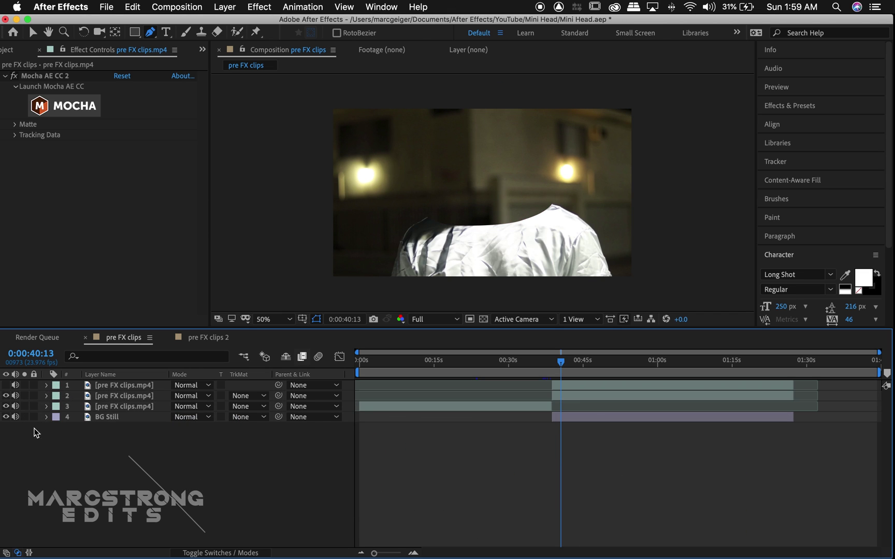
left_click(6, 386)
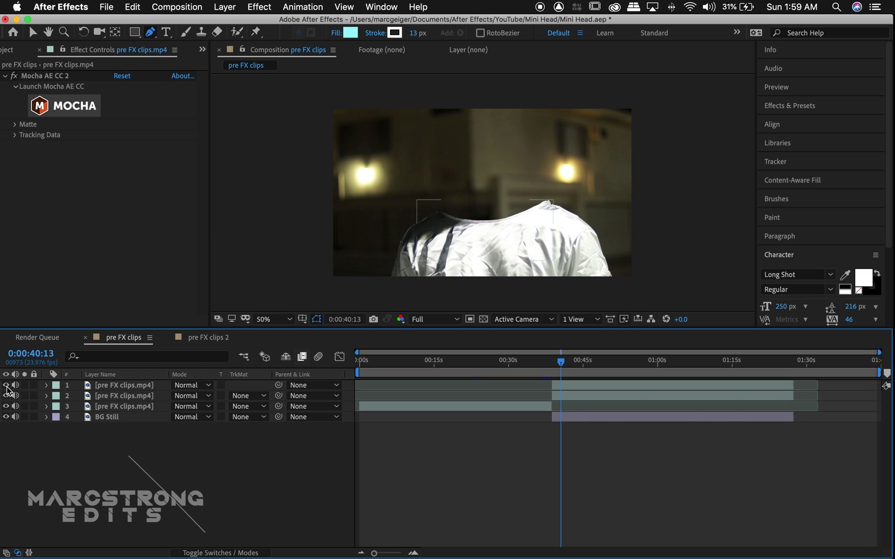
left_click(37, 386)
left_click_drag(560, 366, 569, 385)
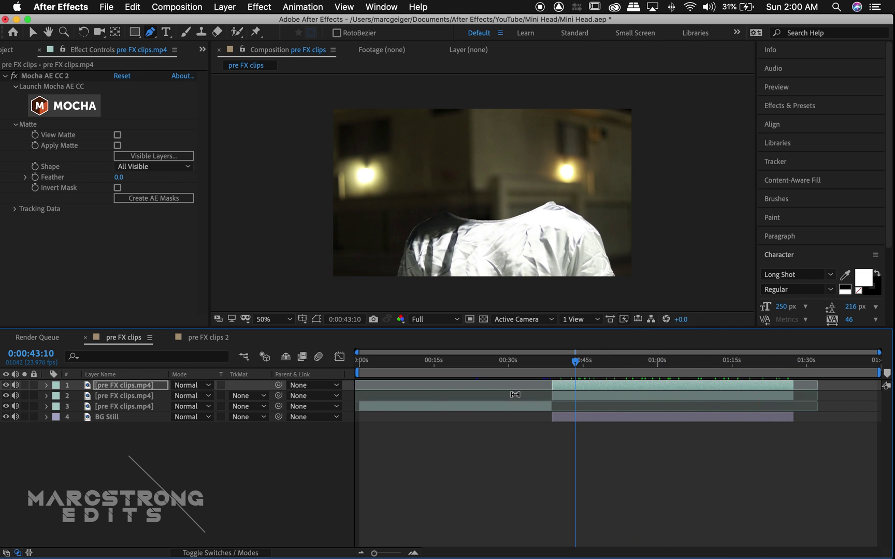
Step: At 0:00:01:09, draw a tall rectangular mask around the head on layer 3's green-screen clip
left_click(514, 406)
left_click_drag(380, 358, 366, 358)
key("q")
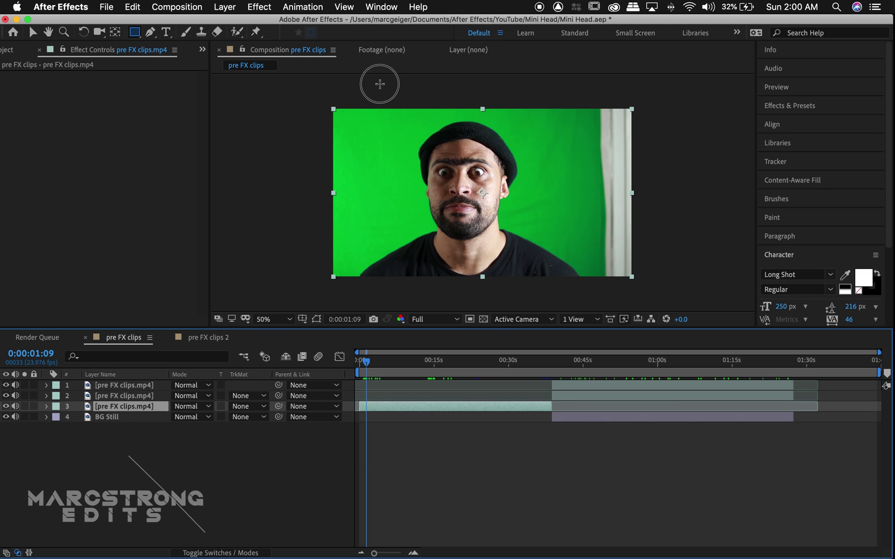
left_click_drag(379, 84, 556, 282)
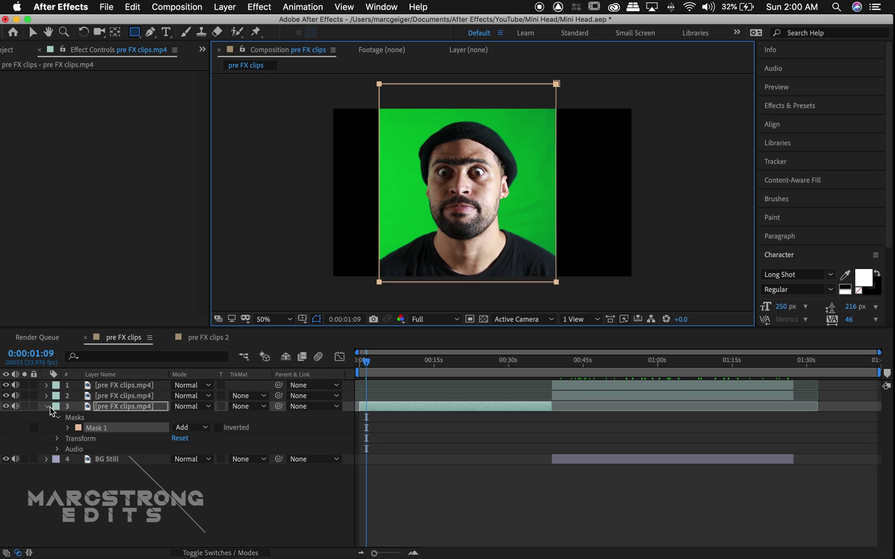
left_click(47, 405)
left_click(55, 406)
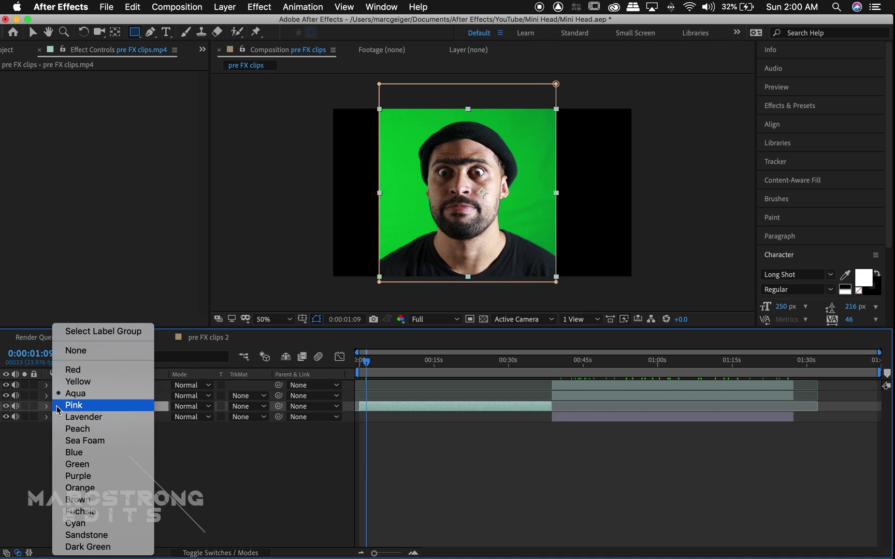
Step: Label layer 3 Green and apply Primatte Keyer 6 with Auto Define Key to remove the green background
left_click(70, 462)
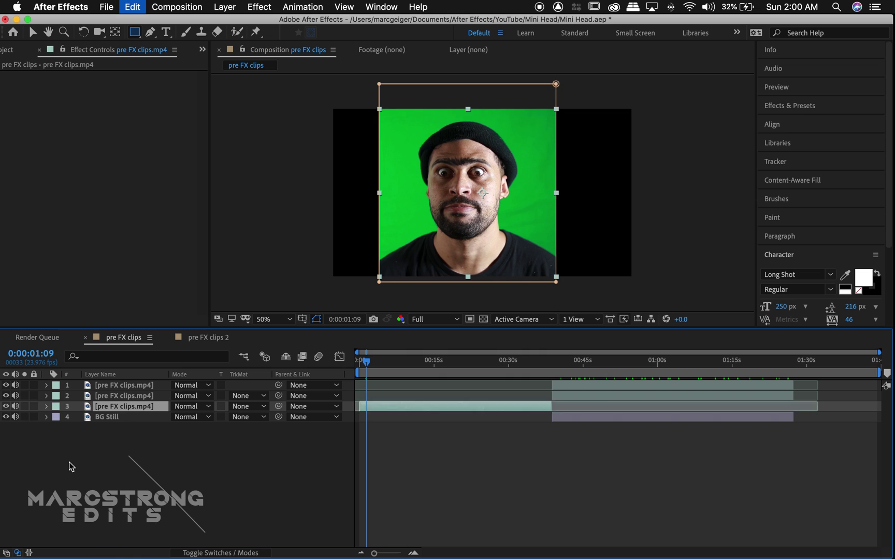
right_click(74, 194)
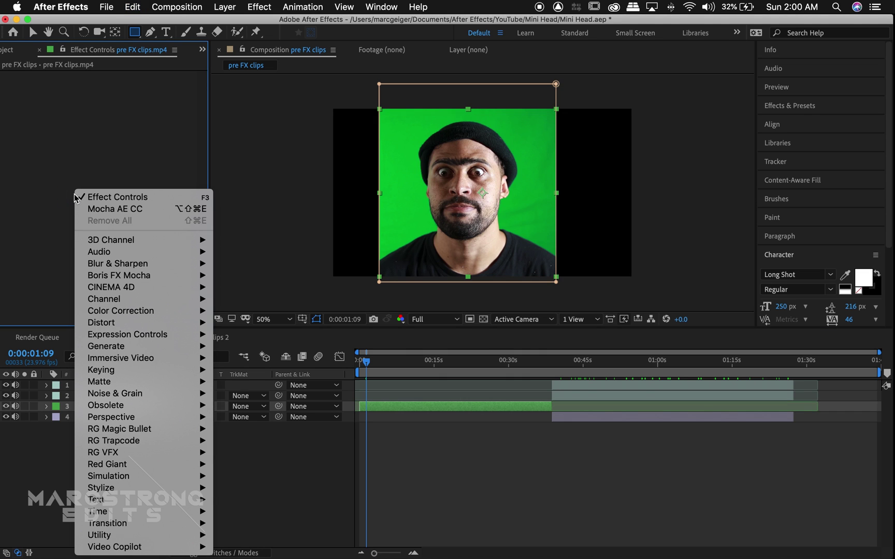
mouse_move(115, 452)
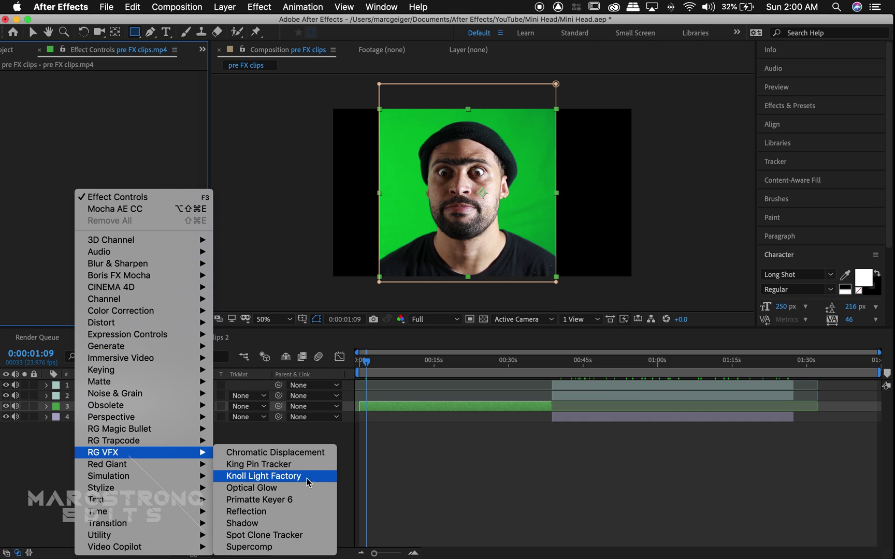
left_click(293, 505)
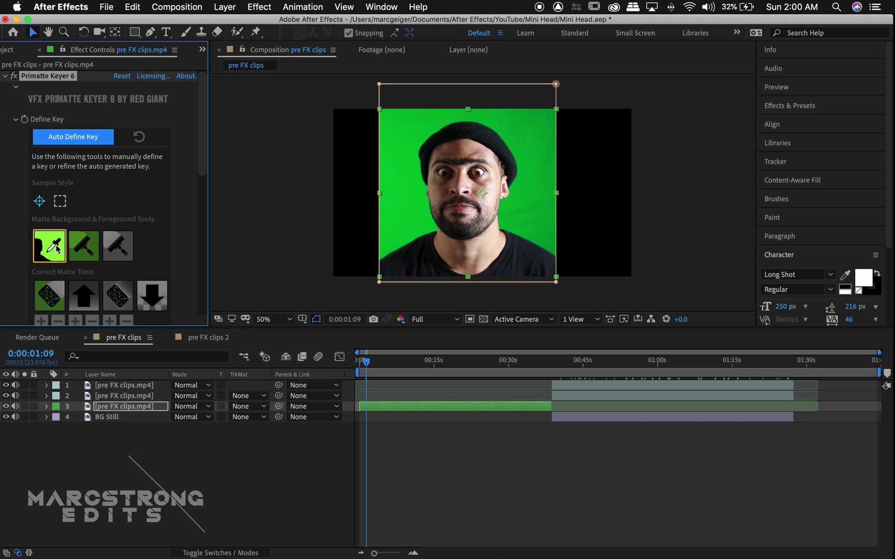
left_click(72, 141)
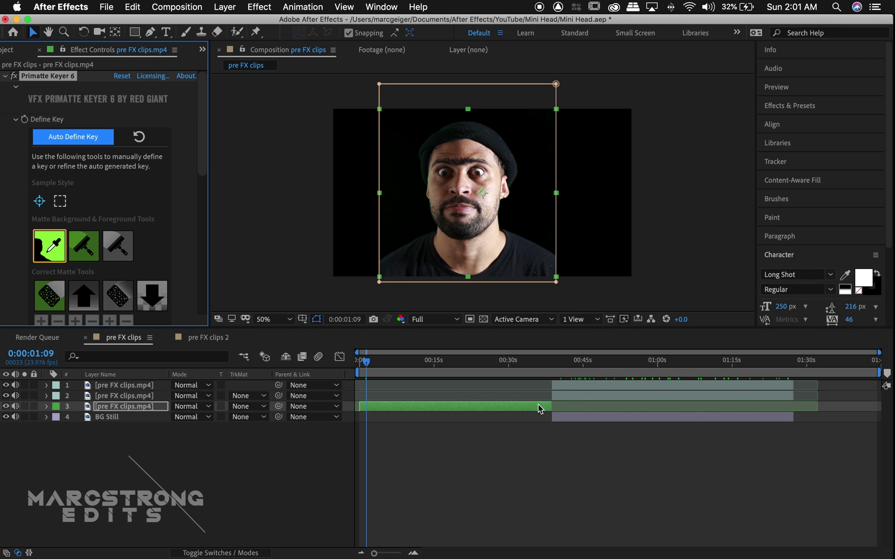
Step: Reposition the head clip, then move all layers to start at time zero
left_click_drag(381, 409, 573, 420)
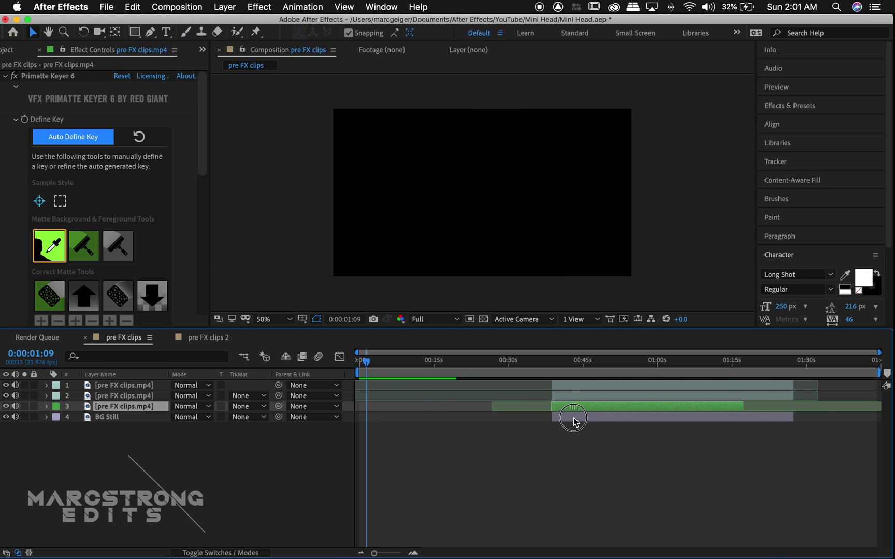
left_click(563, 368)
left_click(109, 417)
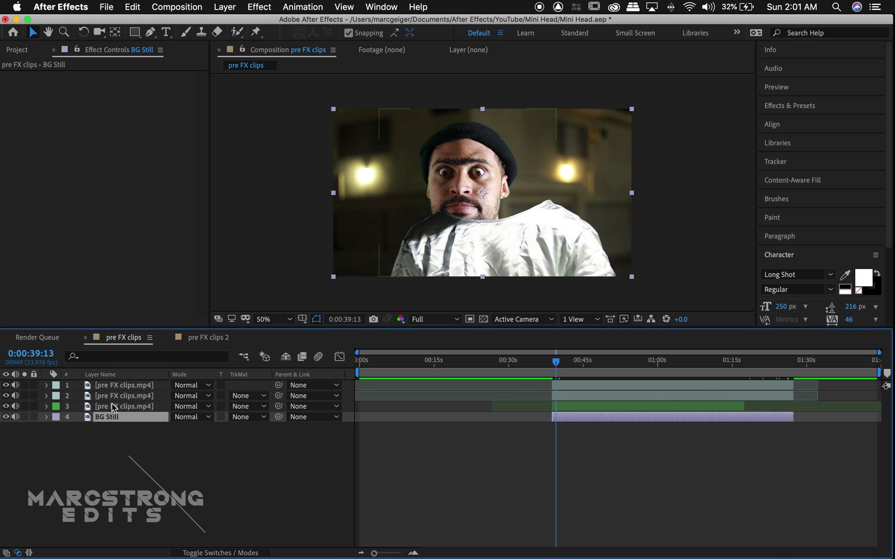
key("super+a")
left_click_drag(624, 405, 431, 405)
key("Home")
left_click(413, 553)
Step: Scale the head clip layer down to 43%
left_click(129, 406)
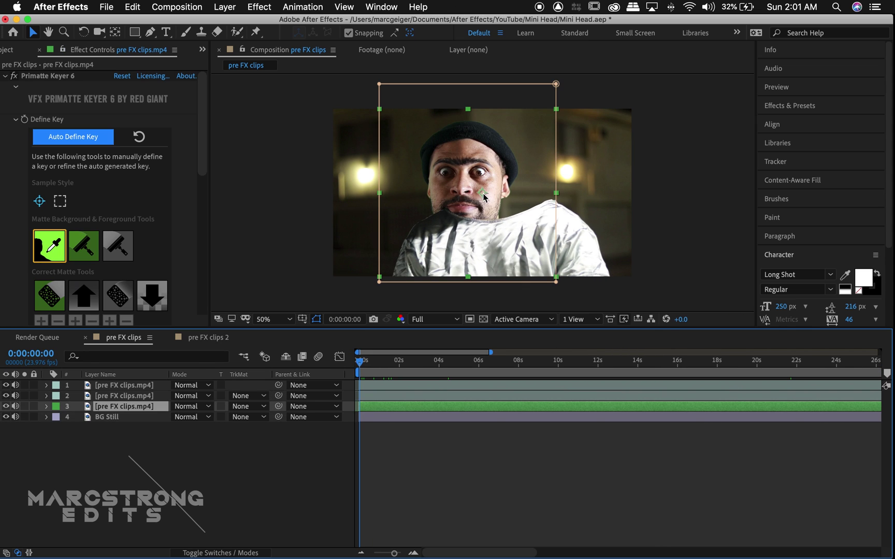
key("s")
mouse_move(205, 417)
left_mouse_down()
mouse_move(189, 418)
mouse_move(197, 417)
left_mouse_up()
scroll(489, 193, "up", 3)
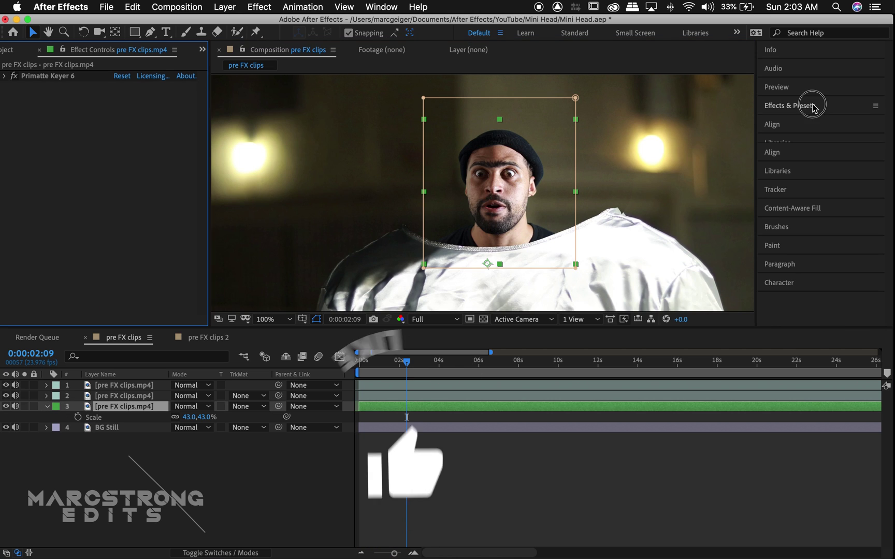
Step: Search Effects & Presets for 'mesh' and apply Mesh Warp to the small head
left_click(808, 105)
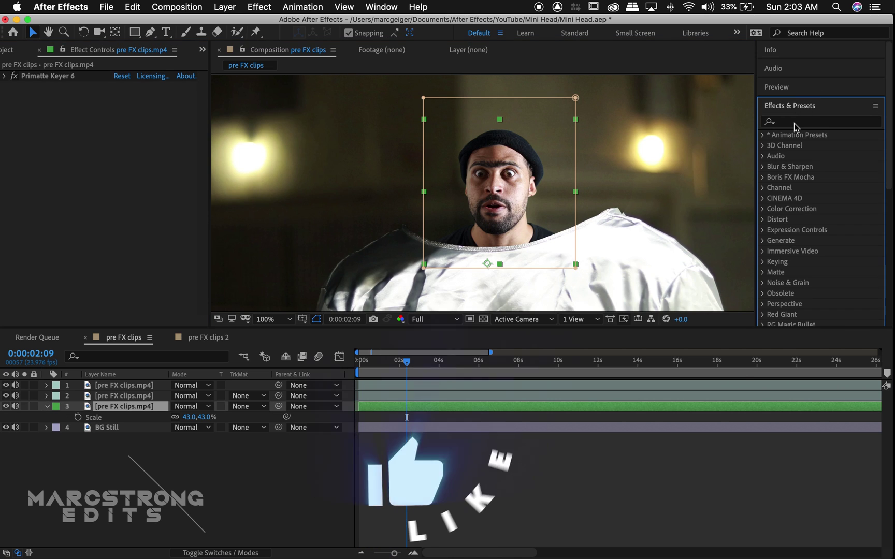
left_click(793, 122)
type("m")
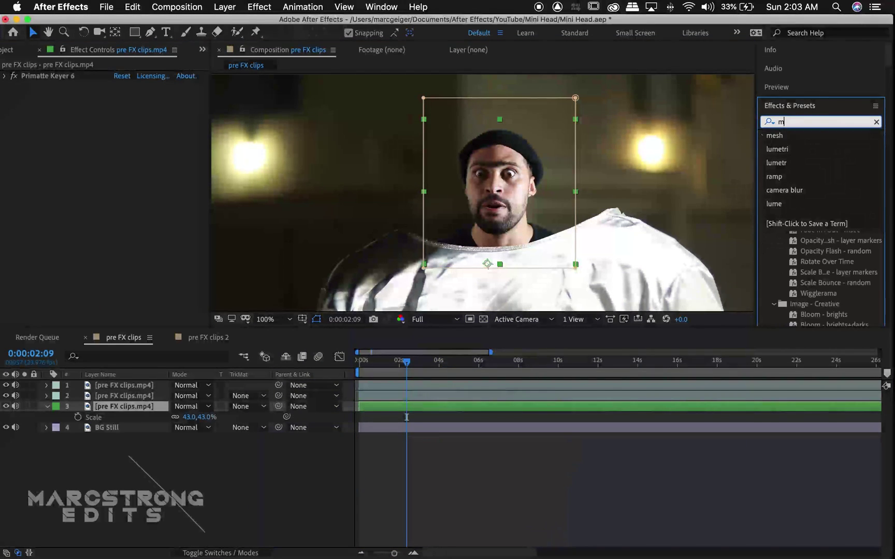
type("esh")
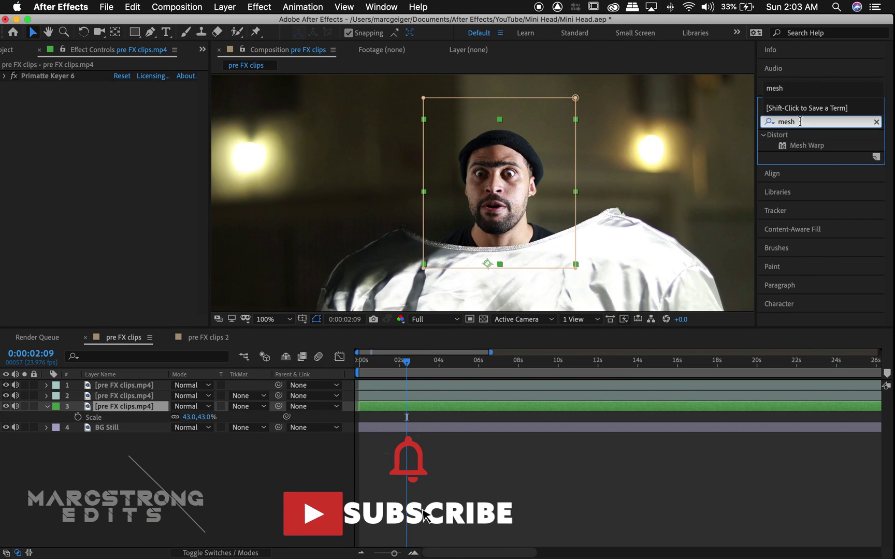
left_click(801, 147)
left_click_drag(800, 161, 515, 195)
Step: Set Mesh Warp to 4 rows and 4 columns and drag the bottom vertices along the collar
left_click(119, 97)
type("4")
key("Tab")
type("4")
key("Return")
mouse_move(448, 264)
left_mouse_down()
mouse_move(409, 266)
mouse_move(440, 269)
left_mouse_up()
left_click_drag(576, 264, 590, 270)
left_click_drag(515, 266, 616, 253)
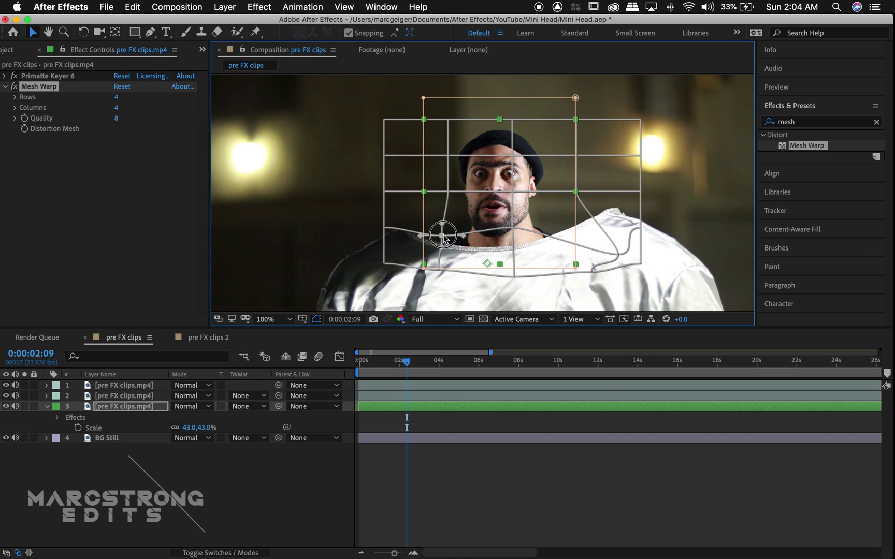
left_click_drag(423, 265, 422, 278)
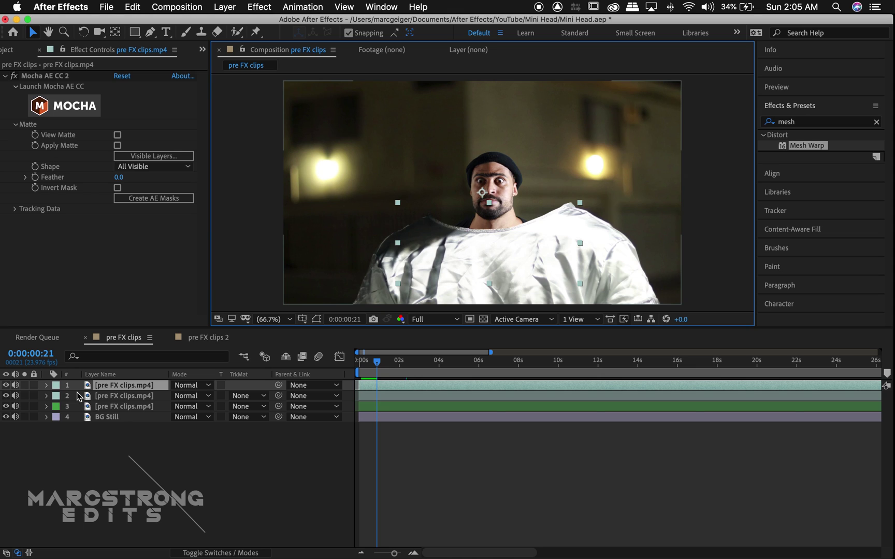
Step: Create Mocha track data from Layer 1 and add a new Null Object layer
left_click(14, 210)
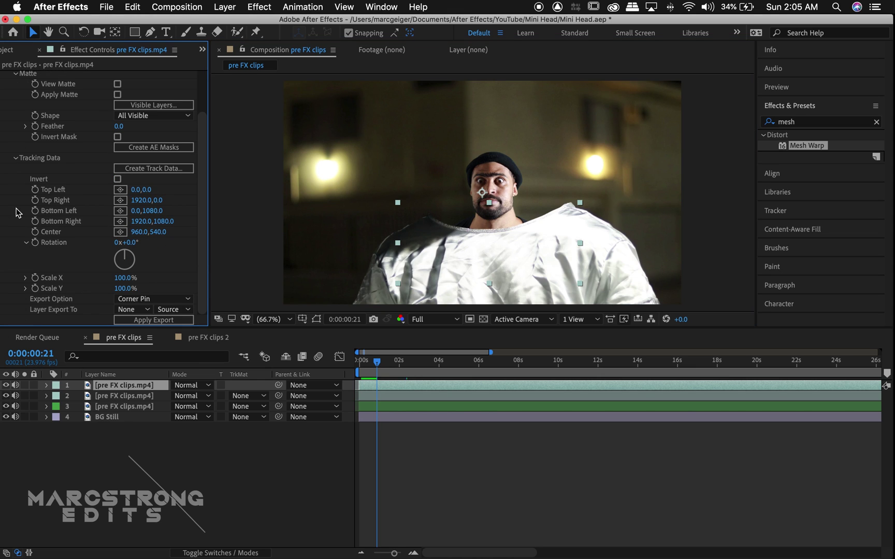
left_click(131, 171)
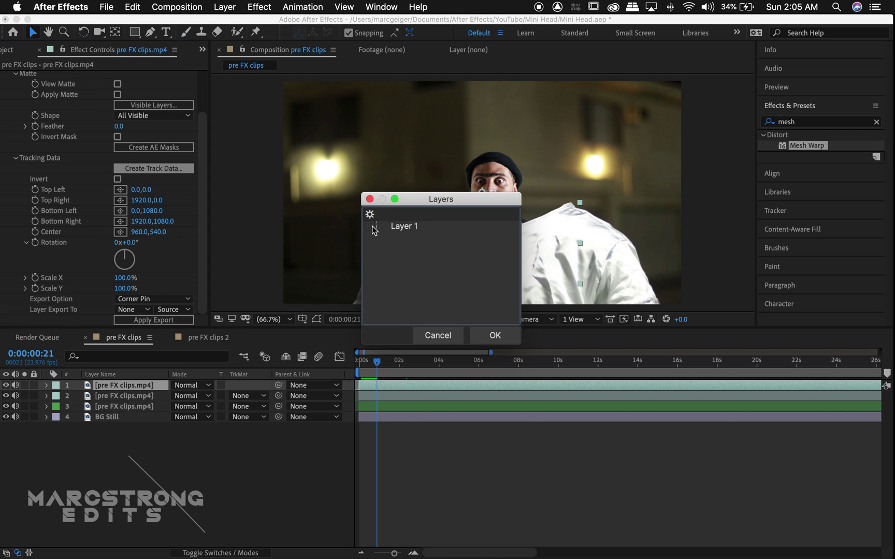
left_click(492, 334)
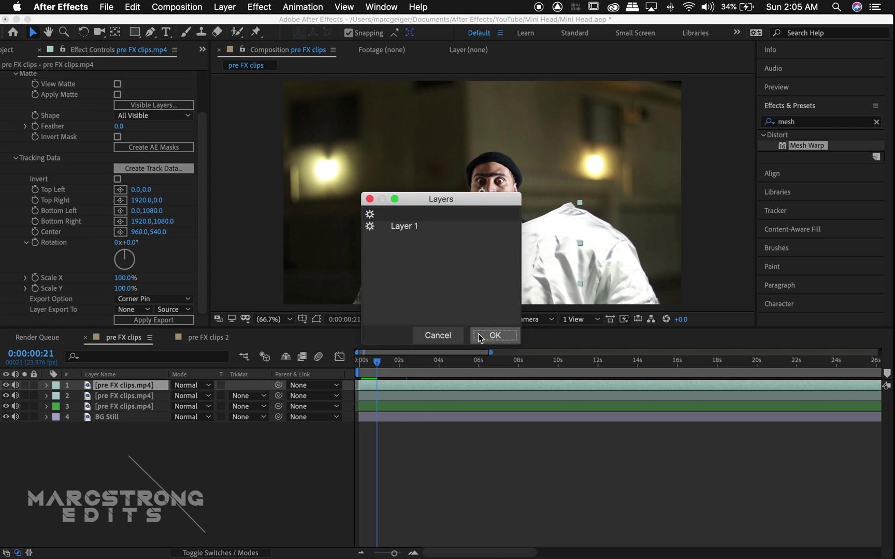
right_click(220, 460)
mouse_move(242, 428)
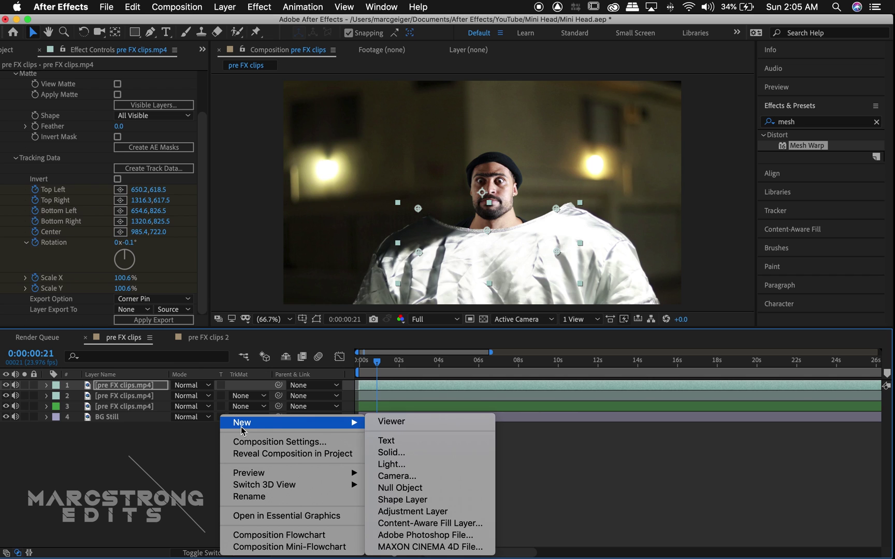
left_click(416, 489)
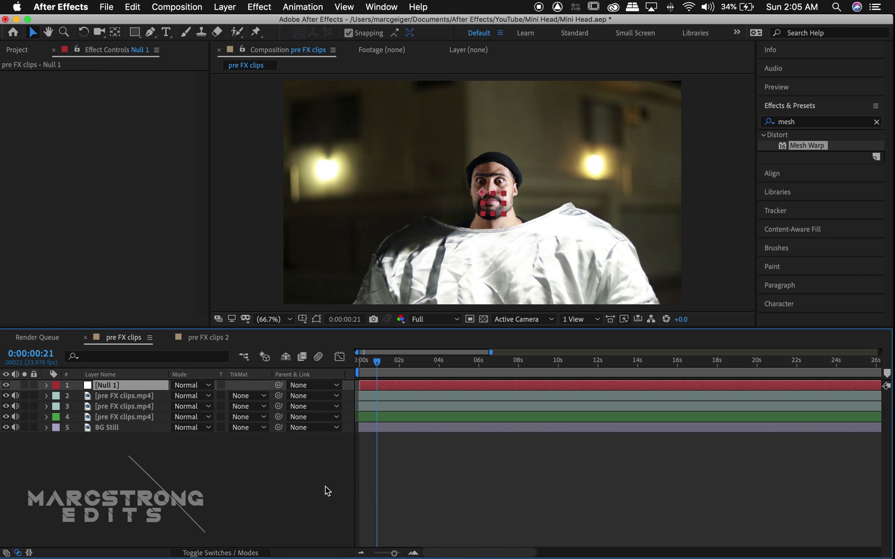
Step: On the tracked body clip, set Export Option to Transform, target Null 1, and apply the export
left_click(105, 397)
scroll(100, 221, "down", 3)
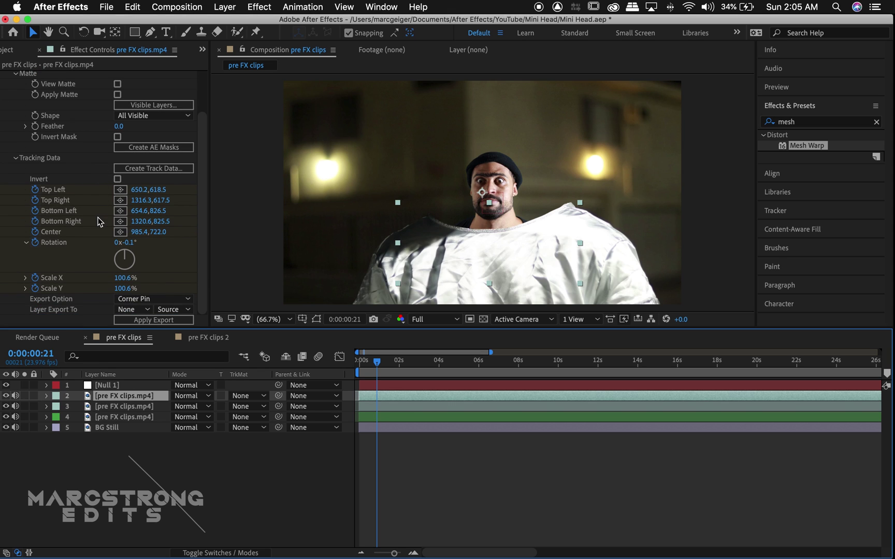
left_click(137, 298)
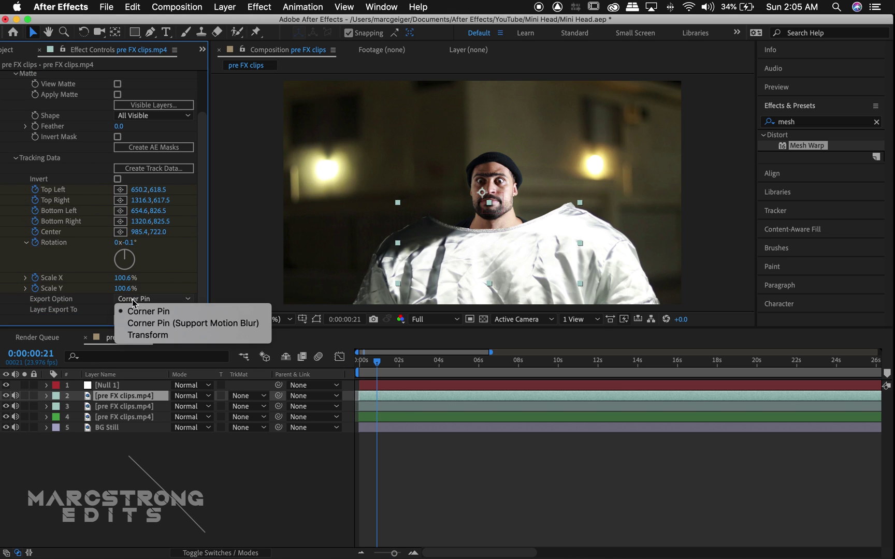
left_click(148, 336)
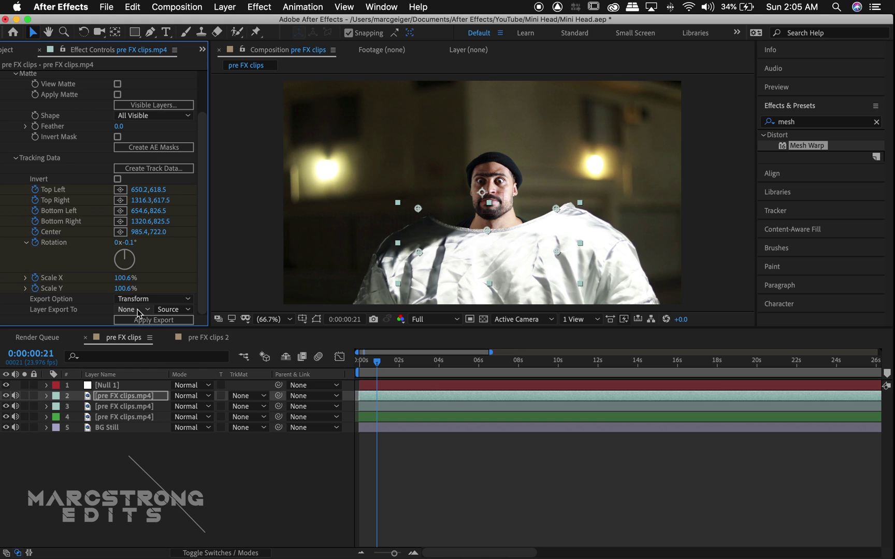
left_click(138, 311)
left_click(100, 315)
left_click(139, 321)
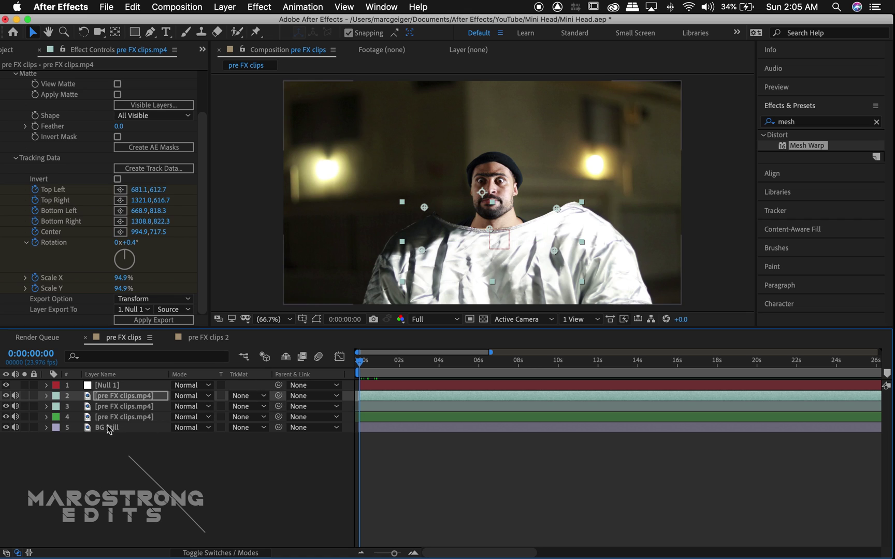
Step: Parent the small head layer to Null 1 and preview it following the tracked body
left_click(111, 418)
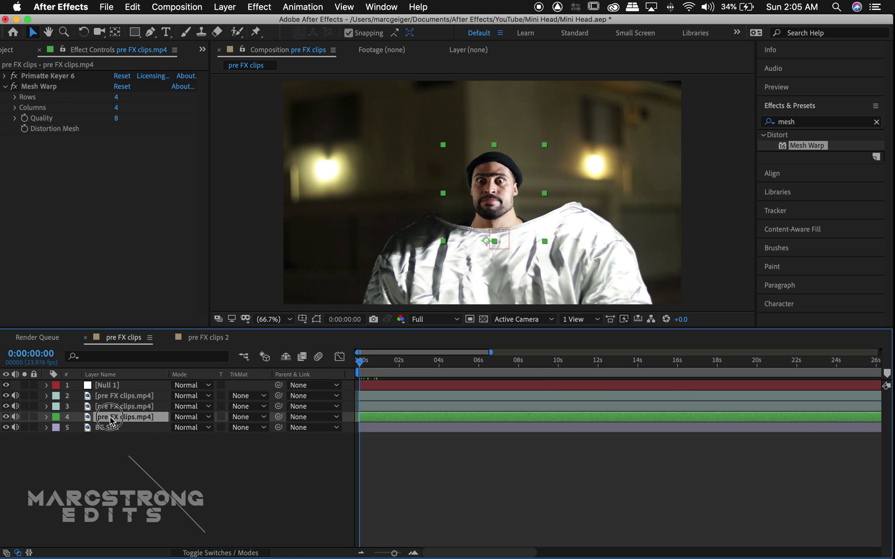
left_click_drag(279, 417, 145, 388)
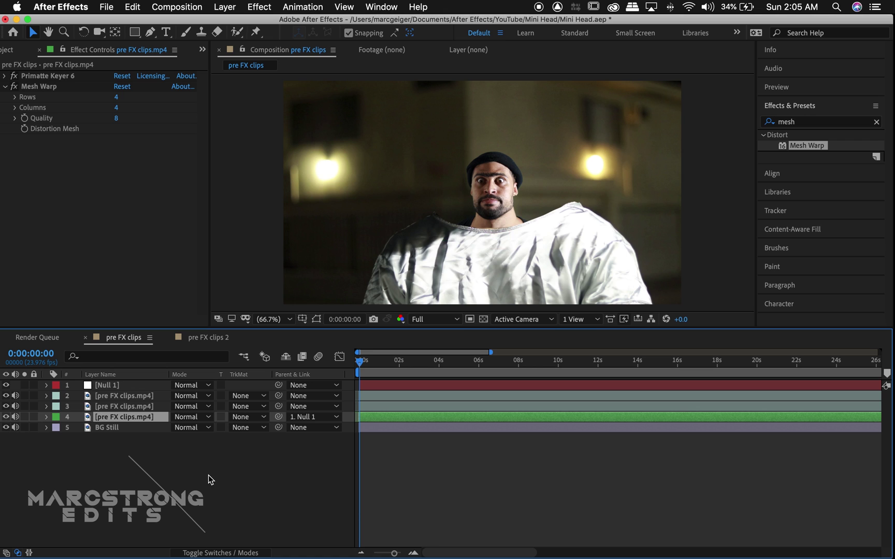
key("space")
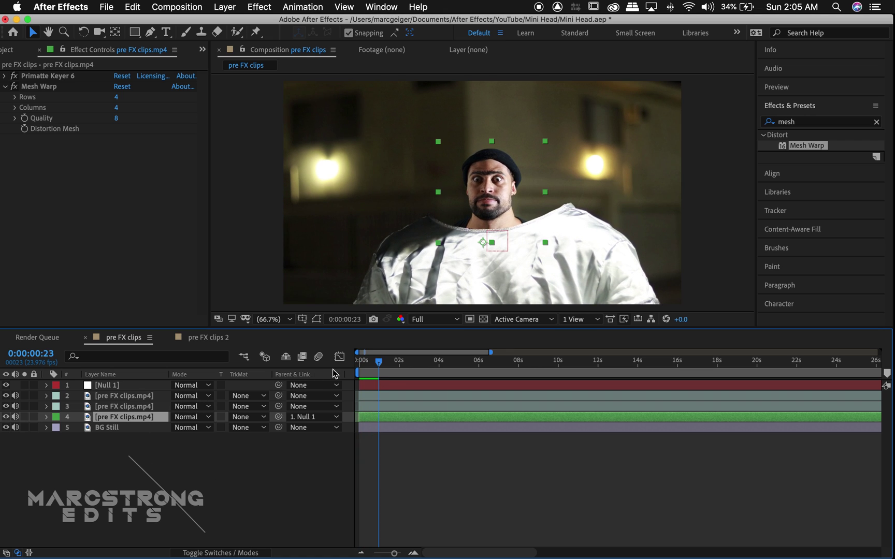
left_click(367, 367)
left_click(134, 385)
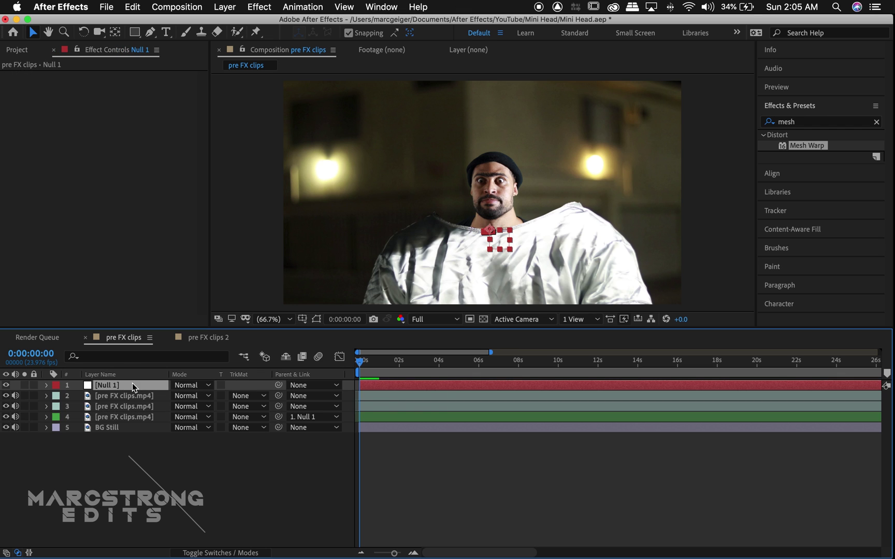
Step: Clear Null 1's Scale keyframes so it holds at 94.9%, and preview the tracked head
key("s")
left_click(78, 396)
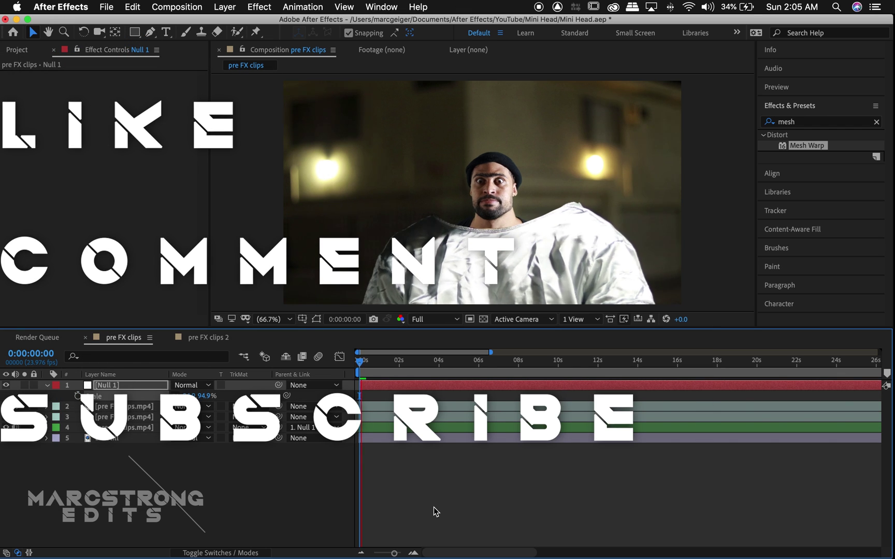
key("space")
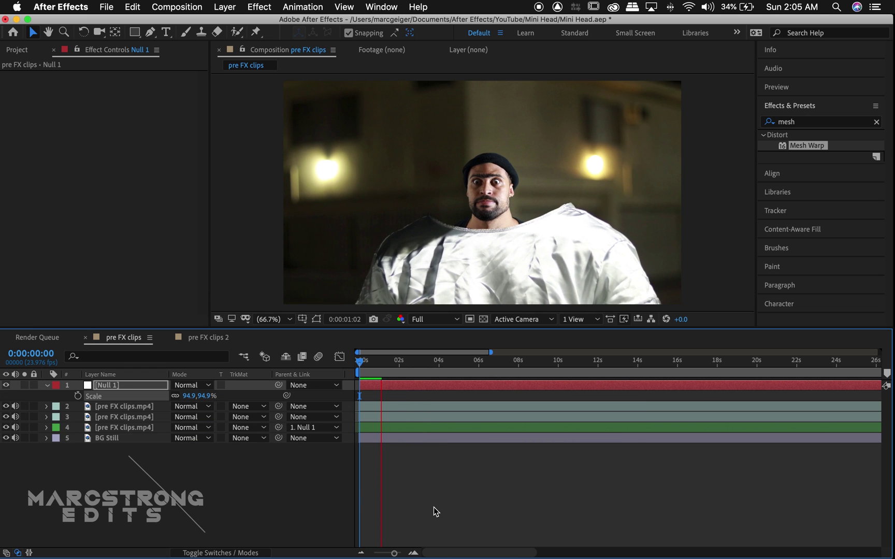